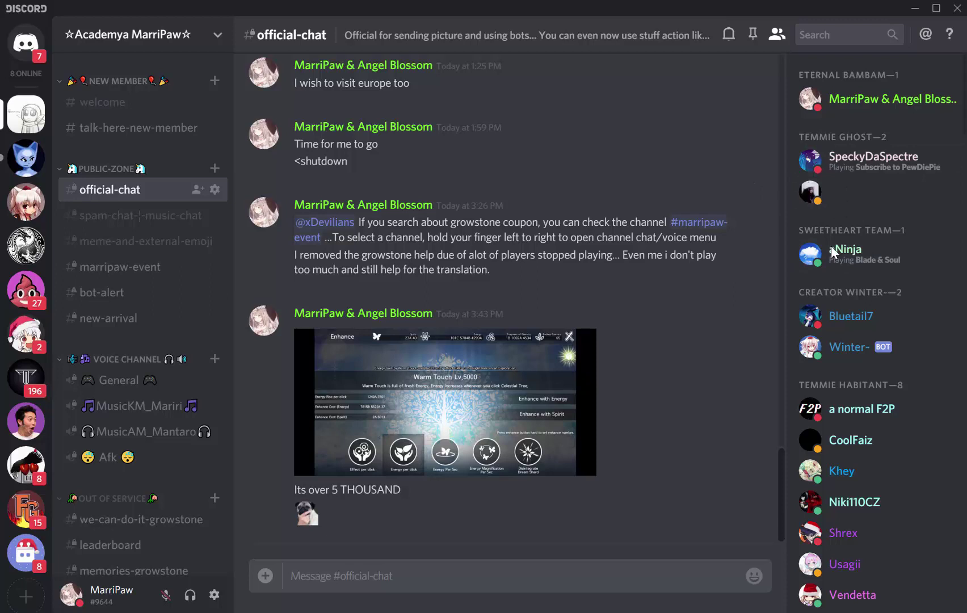
Open the role settings of the ☆Academya MarriPaw☆ server
{"action": "left_click", "coordinate": [212, 38]}
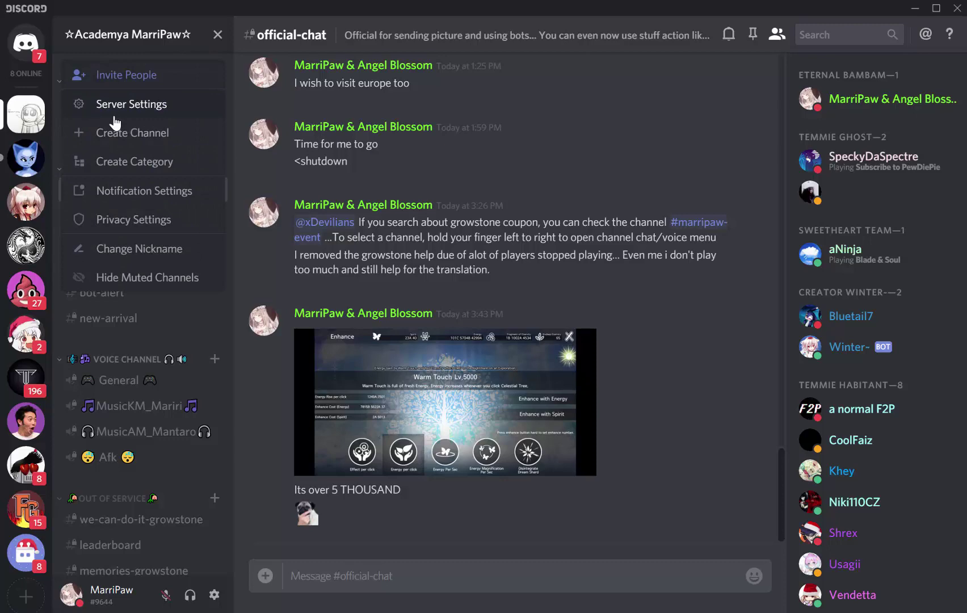
{"action": "left_click", "coordinate": [115, 119]}
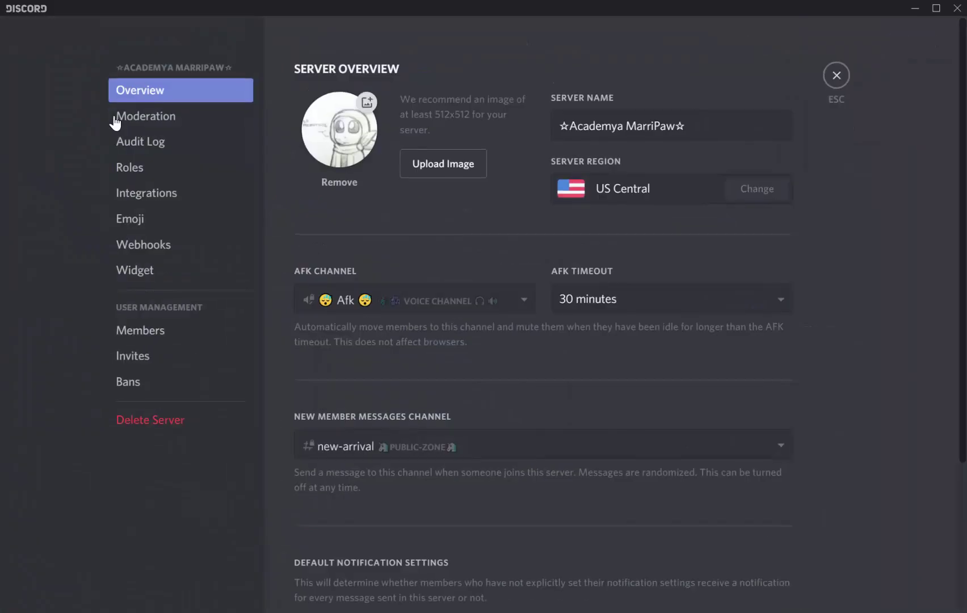
{"action": "left_click", "coordinate": [130, 169]}
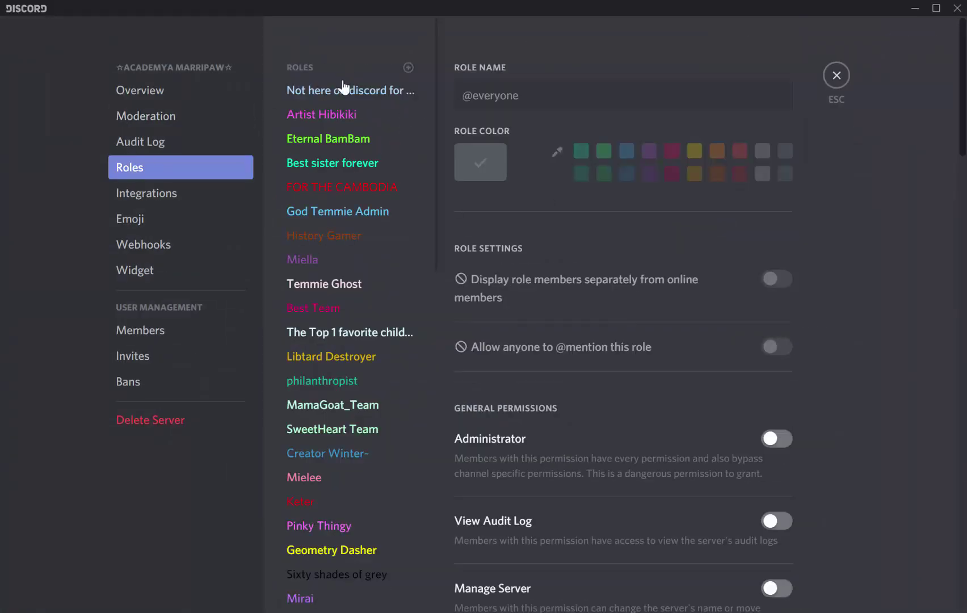
Look through the settings of the Artist Hibikiki, Eternal BamBam, Best sister forever and FOR THE CAMBODIA roles
{"action": "left_click", "coordinate": [331, 128]}
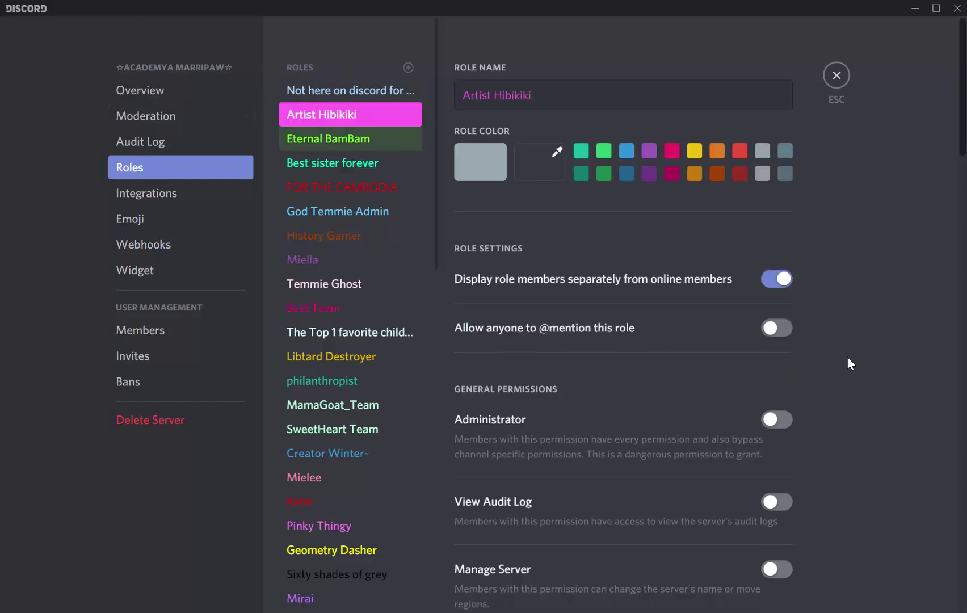
{"action": "left_click", "coordinate": [329, 138]}
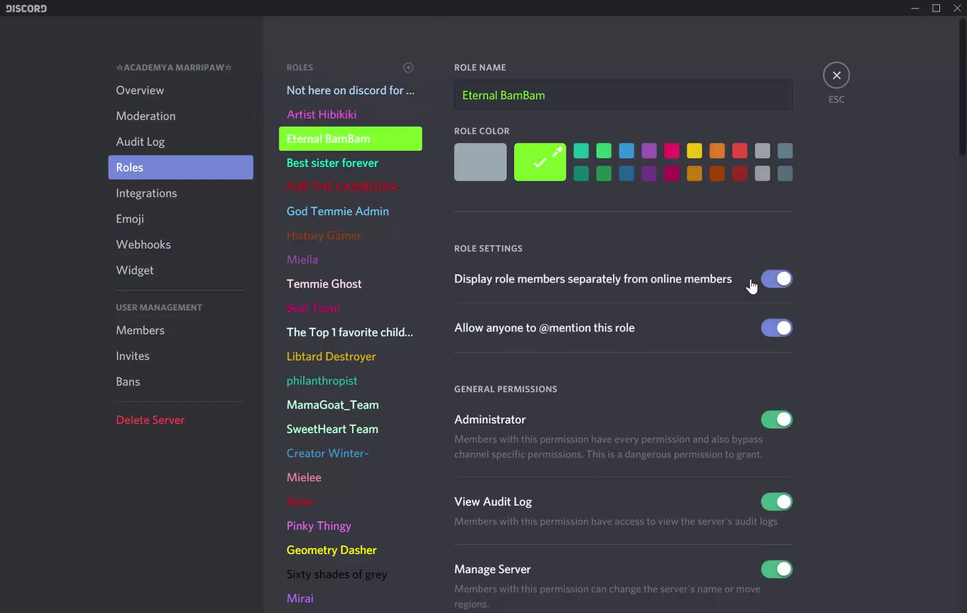
{"action": "left_click", "coordinate": [330, 164]}
{"action": "left_click", "coordinate": [348, 192]}
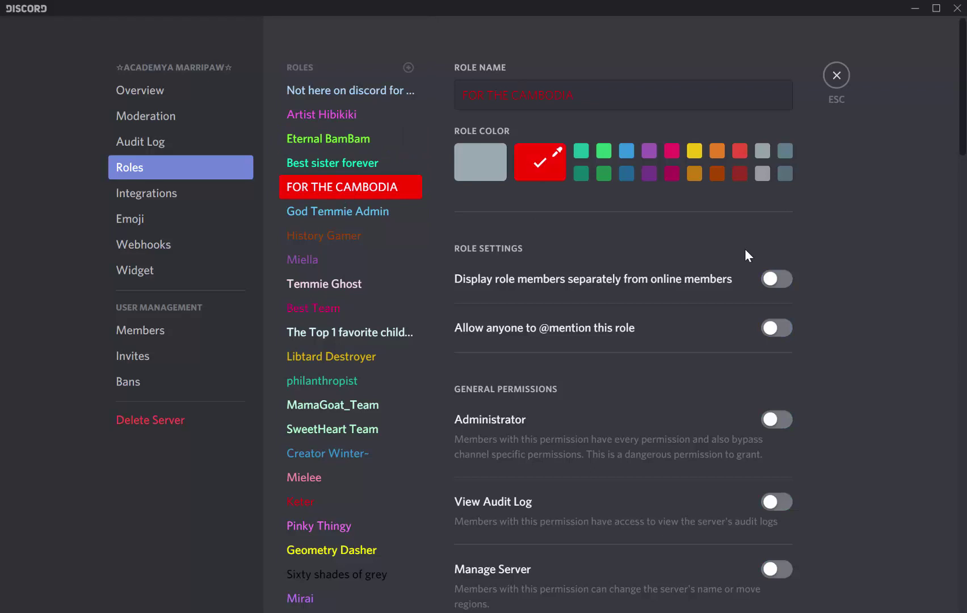
Examine the God Temmie Admin role's settings and permissions, and look over the full list of server roles
{"action": "left_click", "coordinate": [337, 211]}
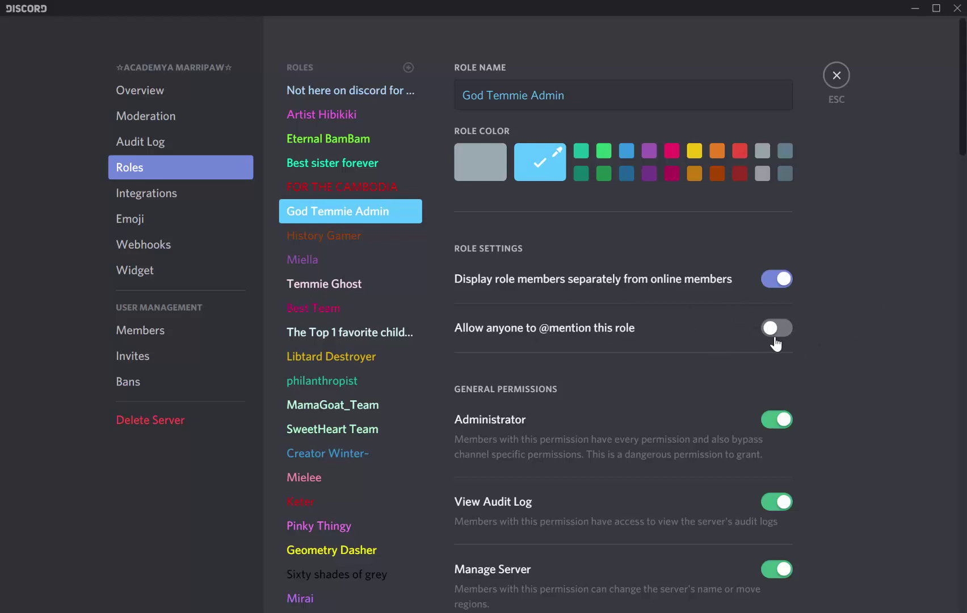
{"action": "scroll", "coordinate": [580, 347], "scroll_direction": "down", "scroll_amount": 3}
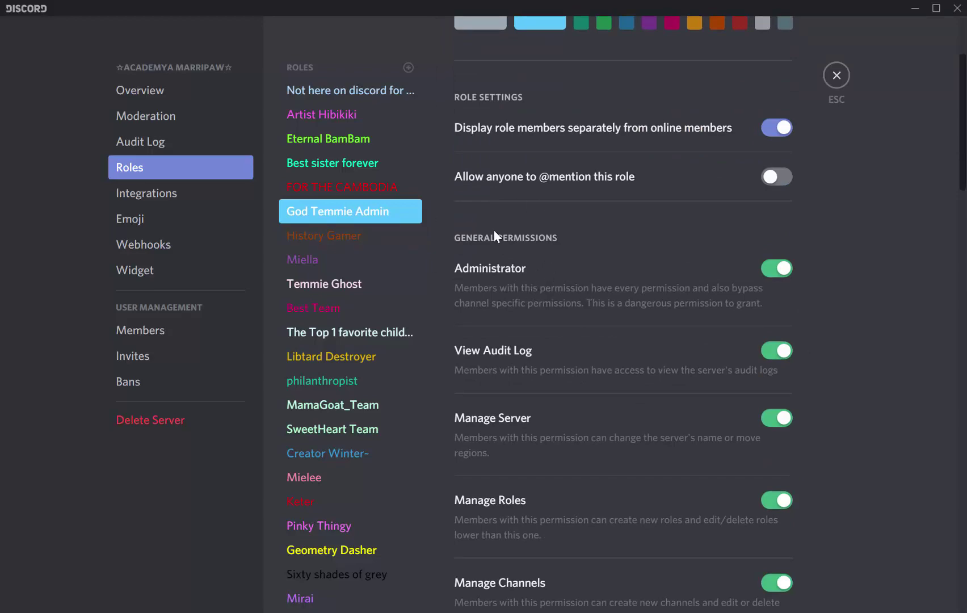
{"action": "scroll", "coordinate": [535, 299], "scroll_direction": "down", "scroll_amount": 20}
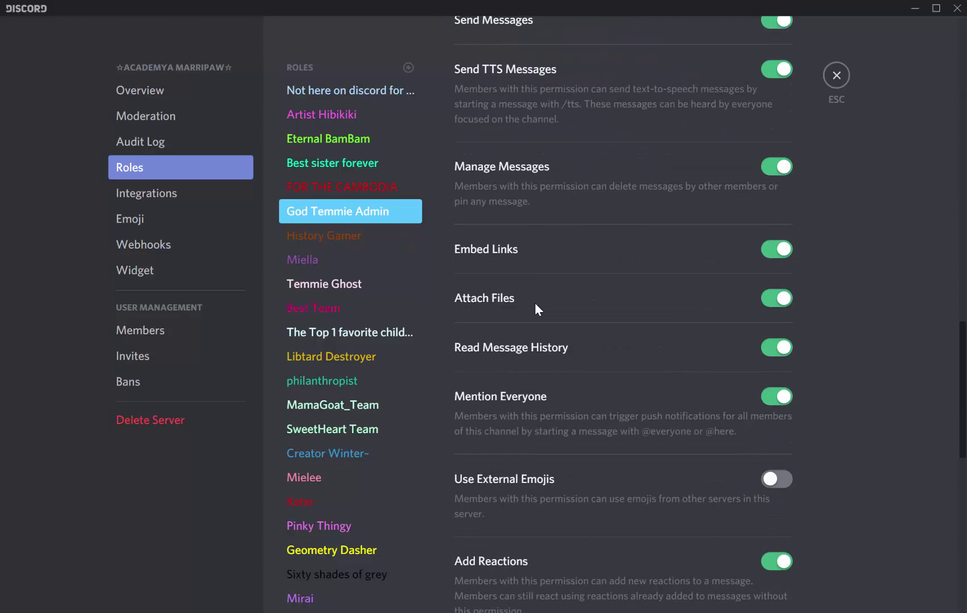
{"action": "scroll", "coordinate": [535, 307], "scroll_direction": "down", "scroll_amount": 5}
{"action": "scroll", "coordinate": [536, 307], "scroll_direction": "up", "scroll_amount": 20}
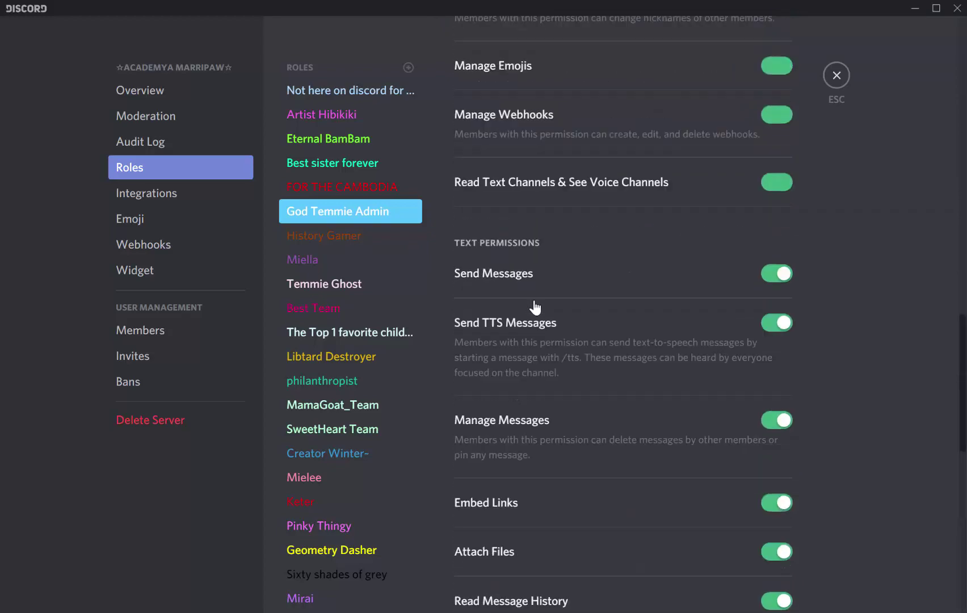
{"action": "scroll", "coordinate": [536, 306], "scroll_direction": "up", "scroll_amount": 8}
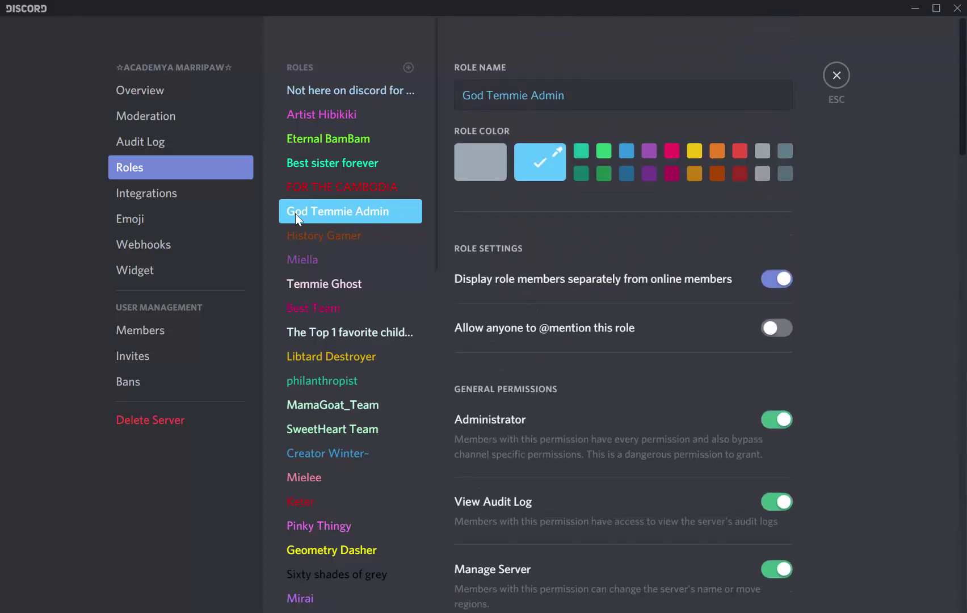
{"action": "scroll", "coordinate": [310, 239], "scroll_direction": "down", "scroll_amount": 14}
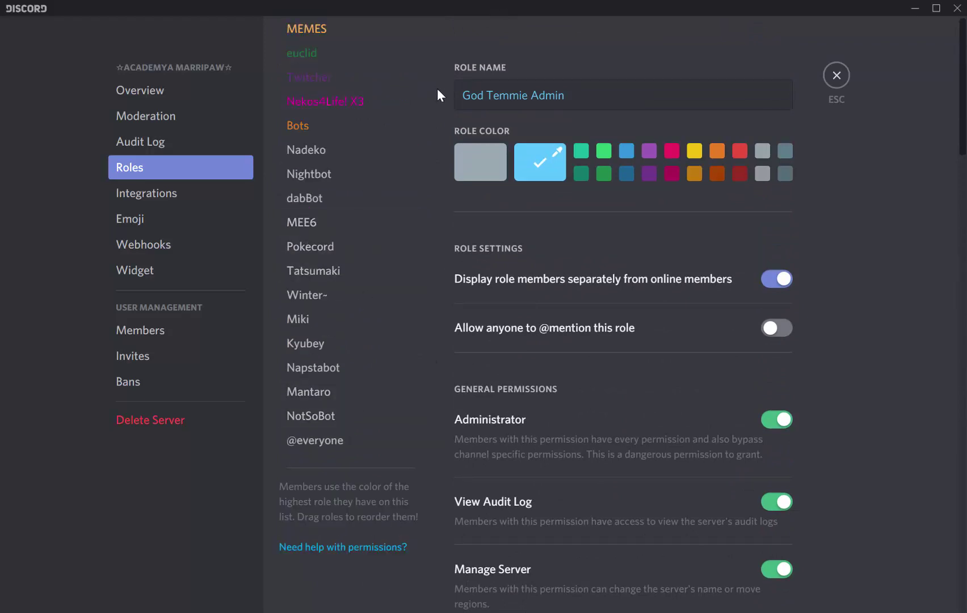
{"action": "scroll", "coordinate": [332, 140], "scroll_direction": "up", "scroll_amount": 14}
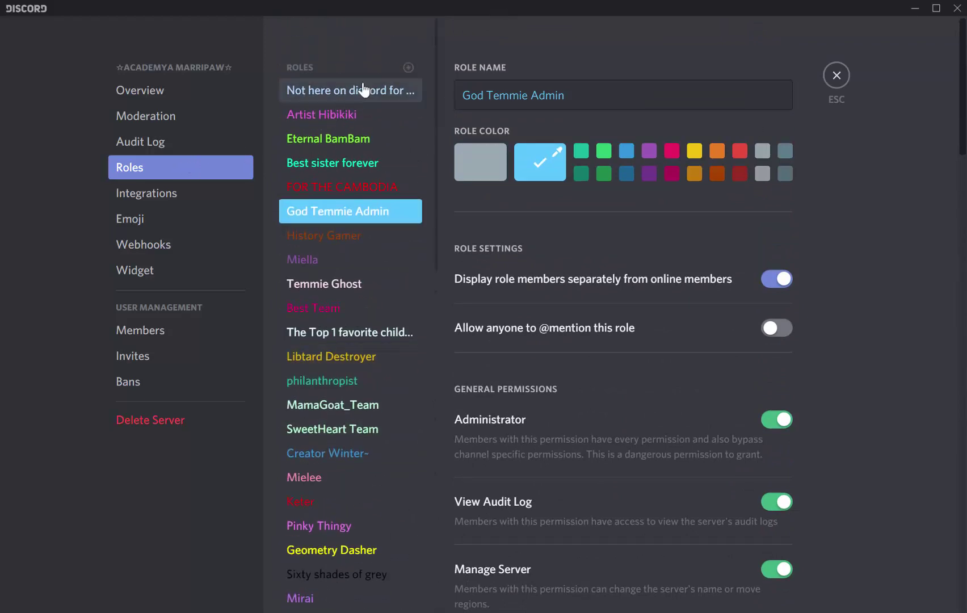
Create a new server role and name it idk
{"action": "left_click", "coordinate": [409, 68]}
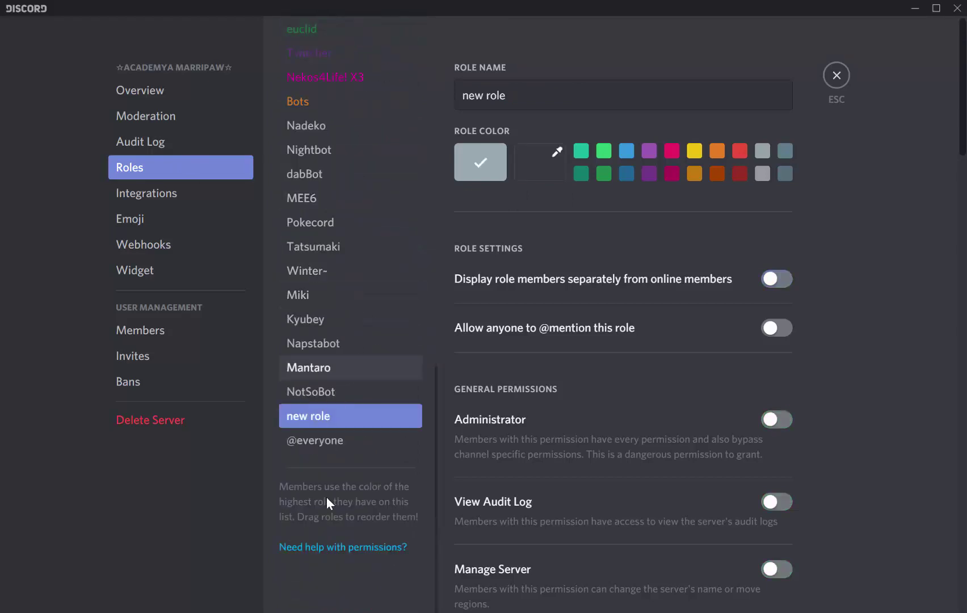
{"action": "triple_click", "coordinate": [489, 100]}
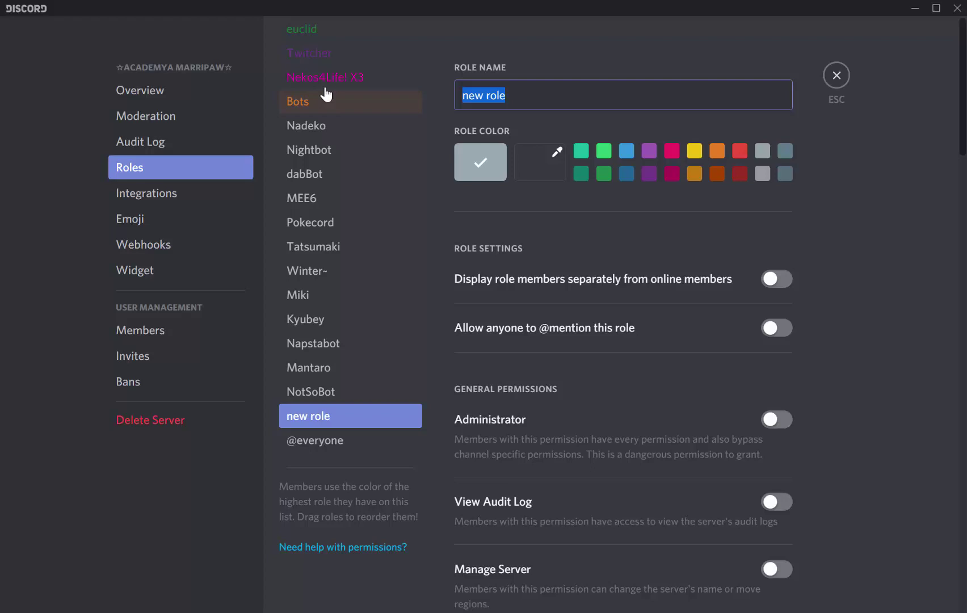
{"action": "key", "text": "BackSpace"}
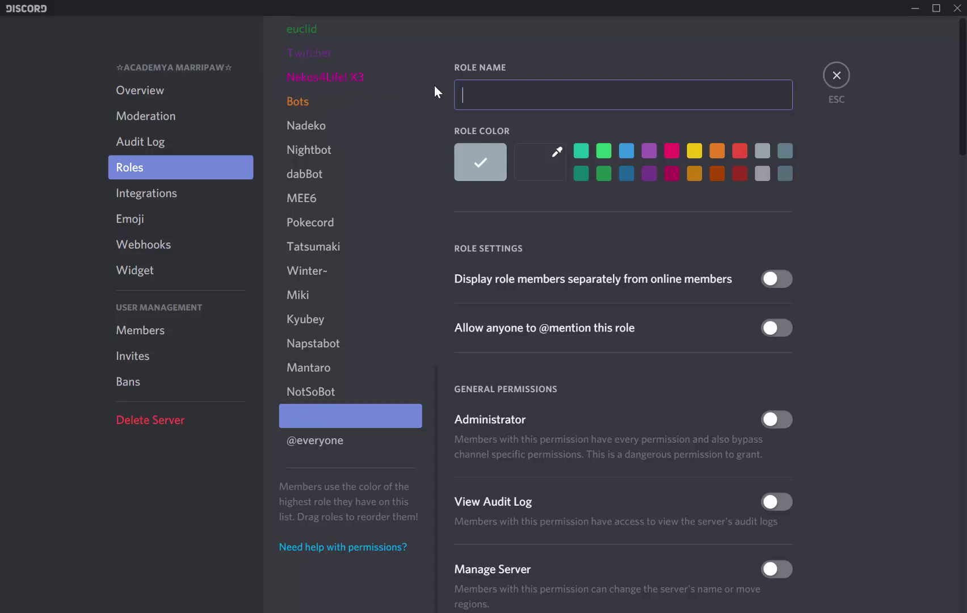
{"action": "type", "text": "idj"}
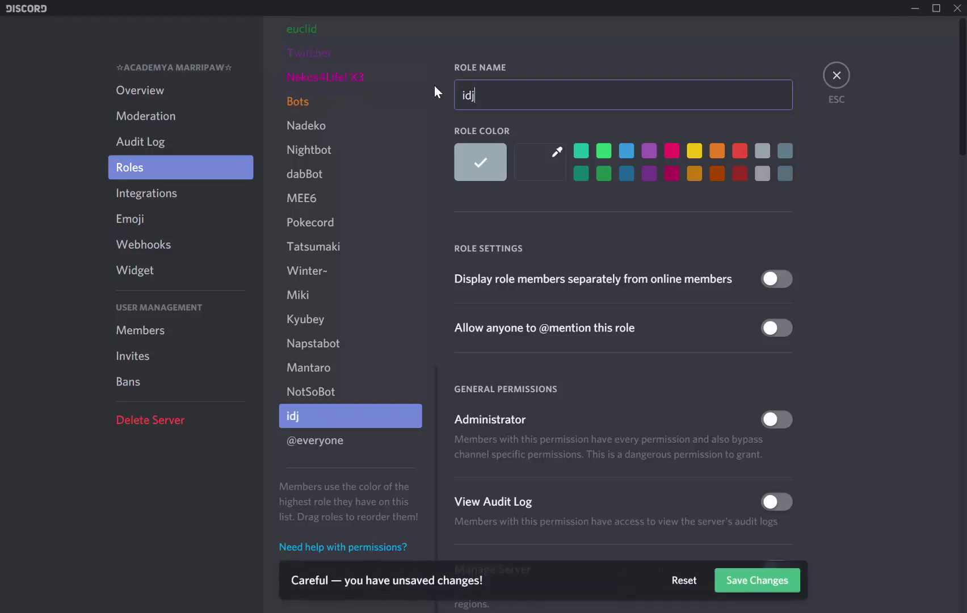
{"action": "key", "text": "BackSpace"}
{"action": "type", "text": "k"}
Try green and yellow for the idk role's color, and settle on bright orange
{"action": "left_click", "coordinate": [604, 151]}
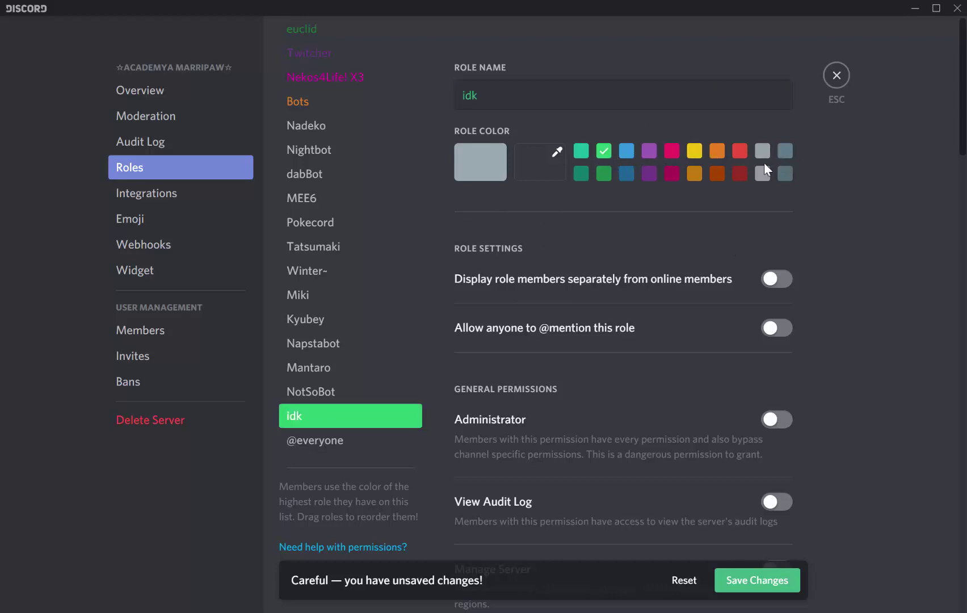
{"action": "left_click", "coordinate": [693, 175]}
{"action": "left_click", "coordinate": [695, 152]}
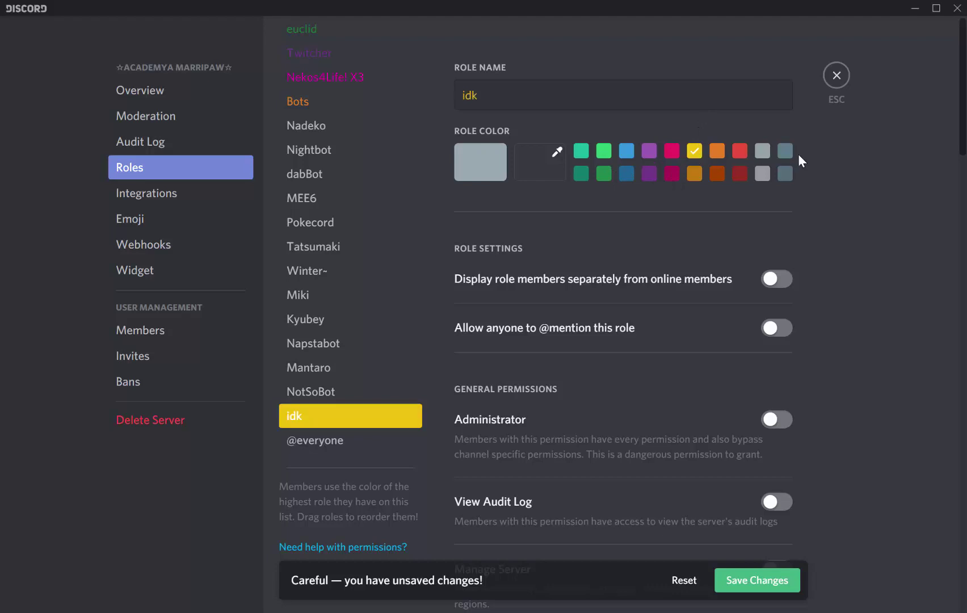
{"action": "left_click", "coordinate": [718, 153]}
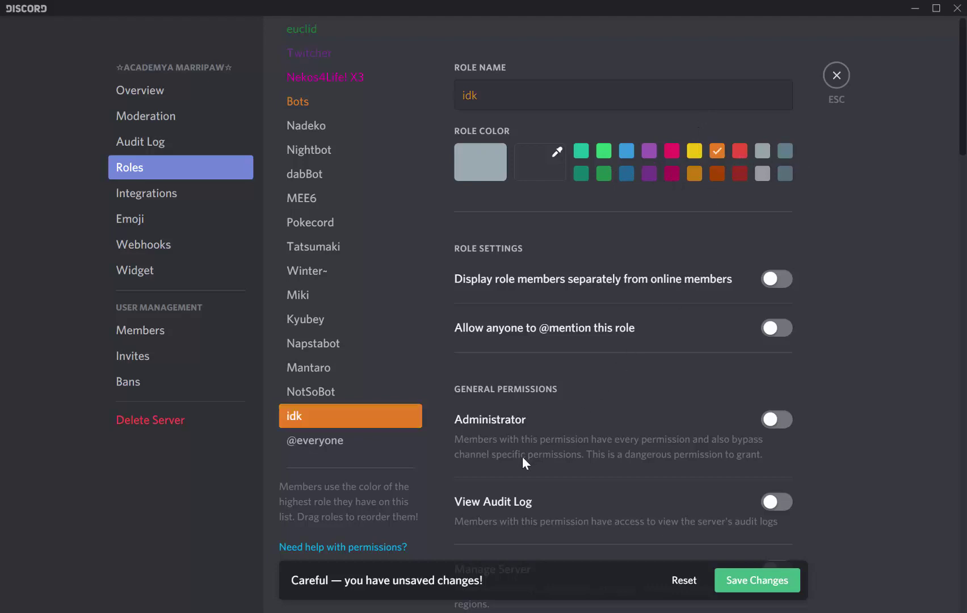
Examine the general, text and voice permissions available for the idk role
{"action": "scroll", "coordinate": [630, 244], "scroll_direction": "down", "scroll_amount": 4}
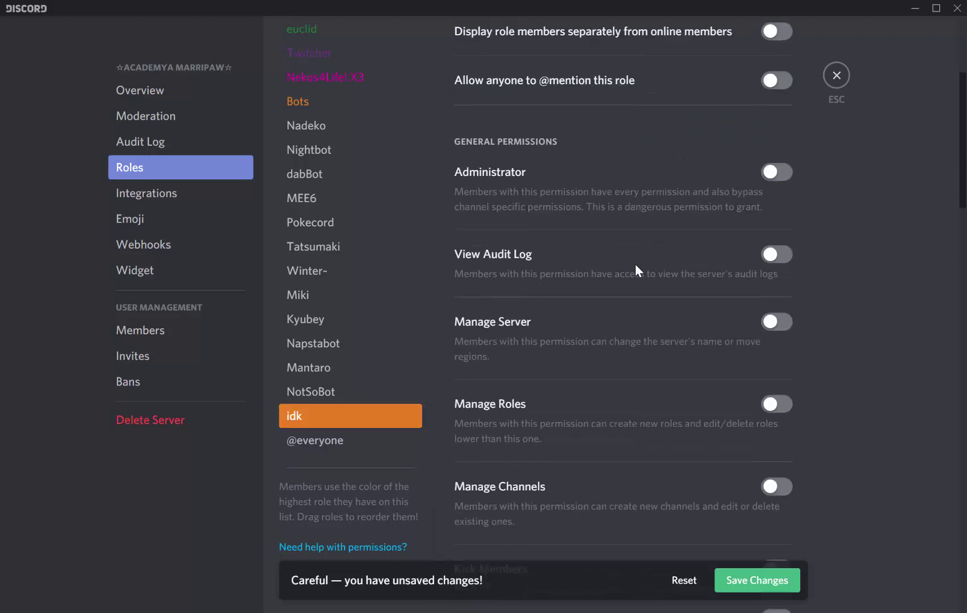
{"action": "scroll", "coordinate": [634, 267], "scroll_direction": "down", "scroll_amount": 12}
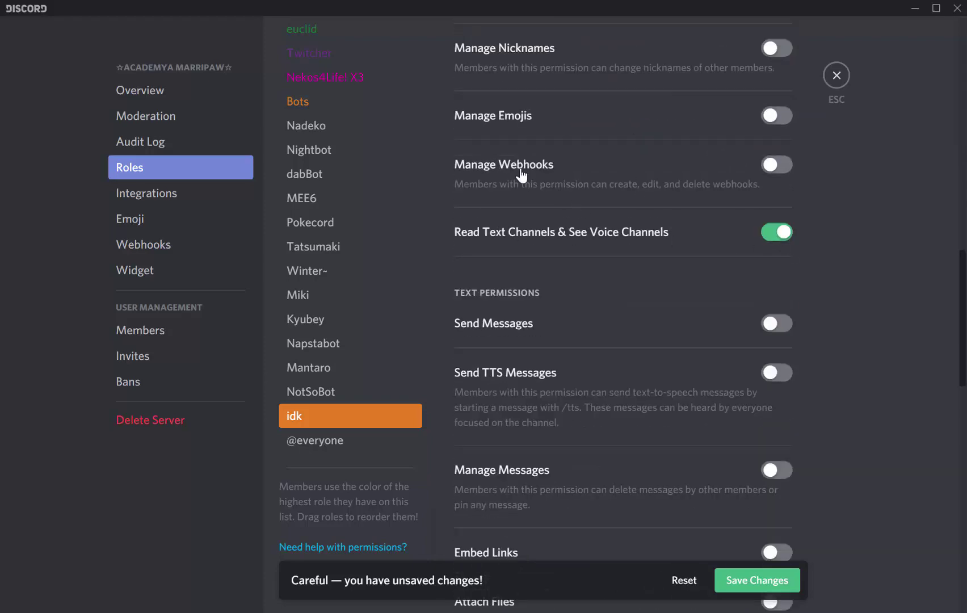
{"action": "scroll", "coordinate": [567, 139], "scroll_direction": "up", "scroll_amount": 3}
{"action": "scroll", "coordinate": [556, 134], "scroll_direction": "up", "scroll_amount": 10}
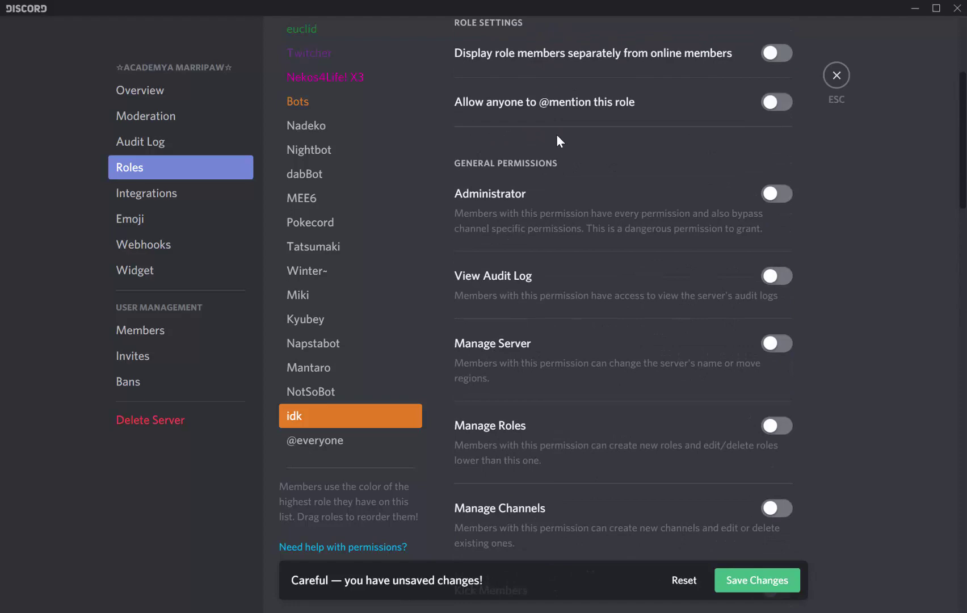
{"action": "scroll", "coordinate": [555, 139], "scroll_direction": "down", "scroll_amount": 8}
{"action": "scroll", "coordinate": [555, 146], "scroll_direction": "down", "scroll_amount": 15}
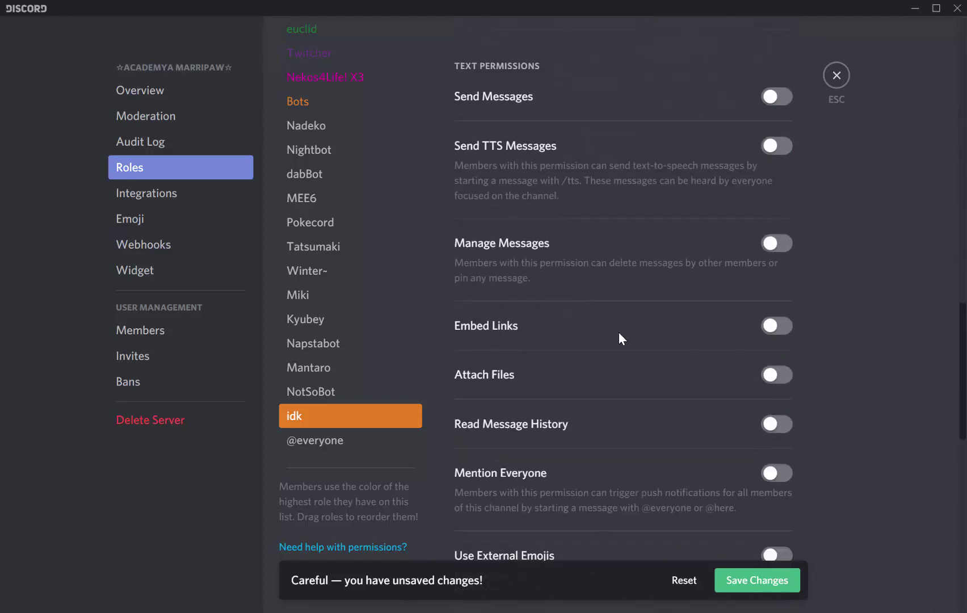
{"action": "scroll", "coordinate": [723, 108], "scroll_direction": "down", "scroll_amount": 7}
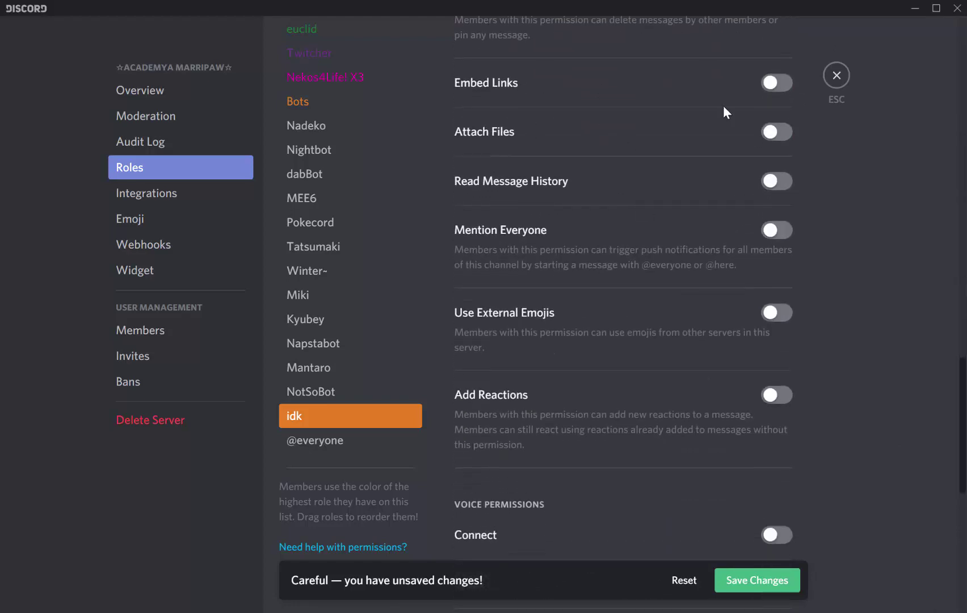
{"action": "scroll", "coordinate": [609, 335], "scroll_direction": "down", "scroll_amount": 3}
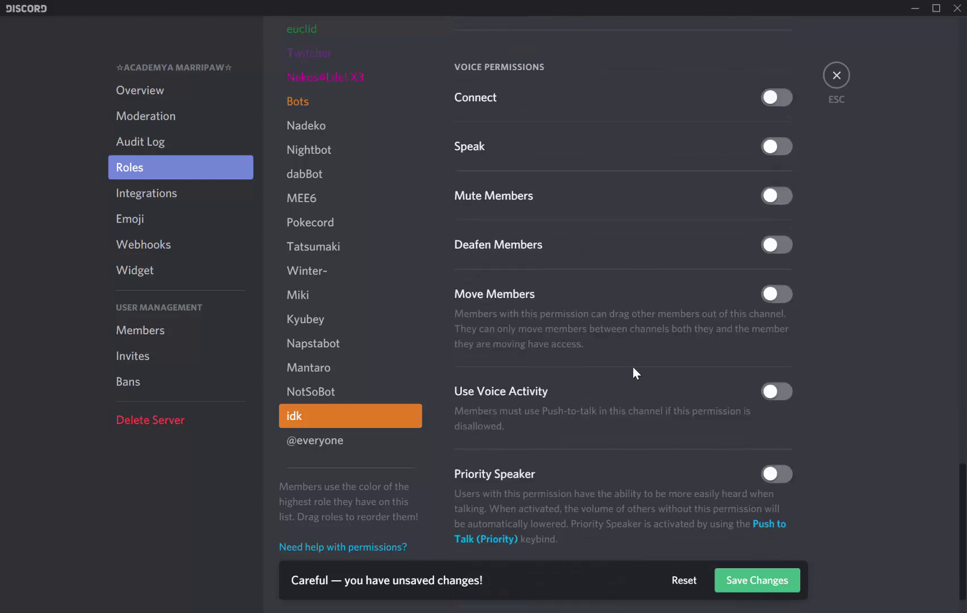
{"action": "scroll", "coordinate": [645, 423], "scroll_direction": "up", "scroll_amount": 3}
{"action": "scroll", "coordinate": [568, 297], "scroll_direction": "up", "scroll_amount": 15}
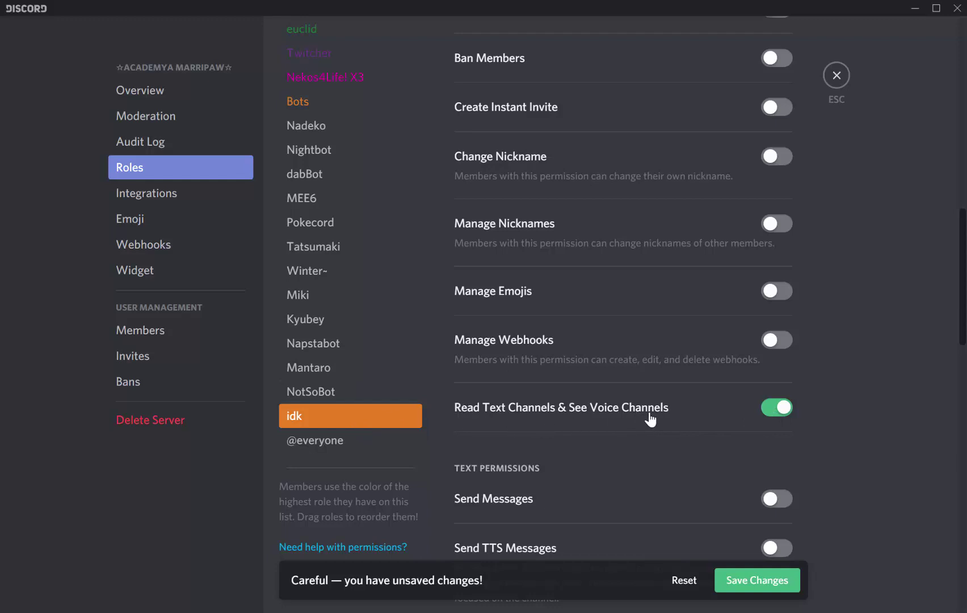
{"action": "scroll", "coordinate": [624, 397], "scroll_direction": "down", "scroll_amount": 3}
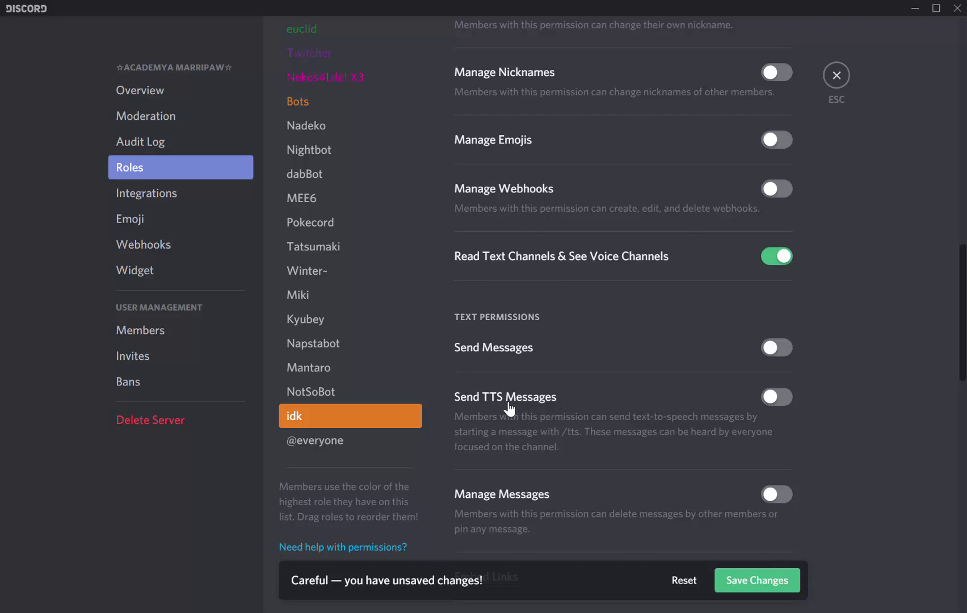
Discard the unsaved name and color changes, delete the newly created role, and leave the server settings
{"action": "left_click", "coordinate": [845, 82]}
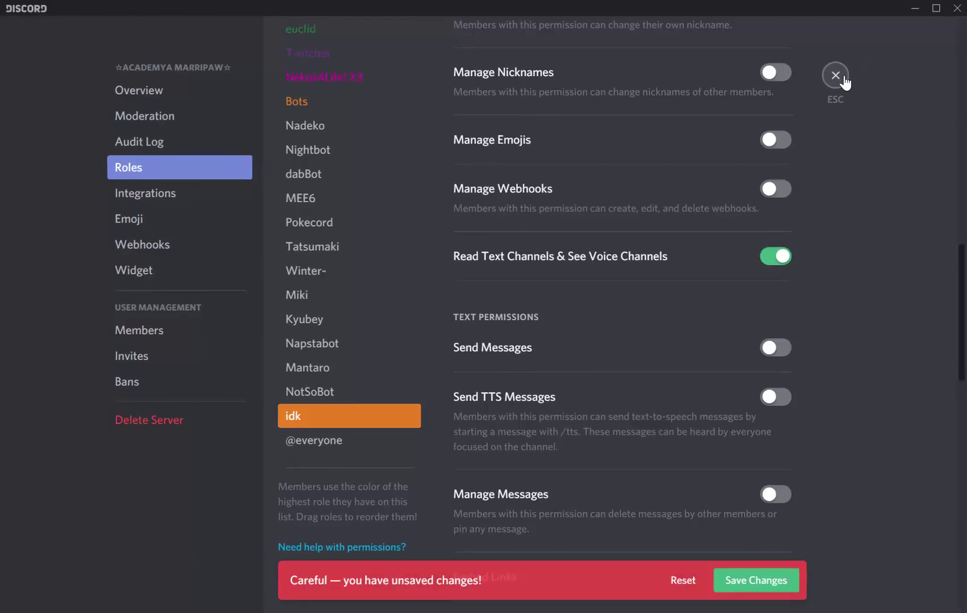
{"action": "left_click", "coordinate": [684, 580]}
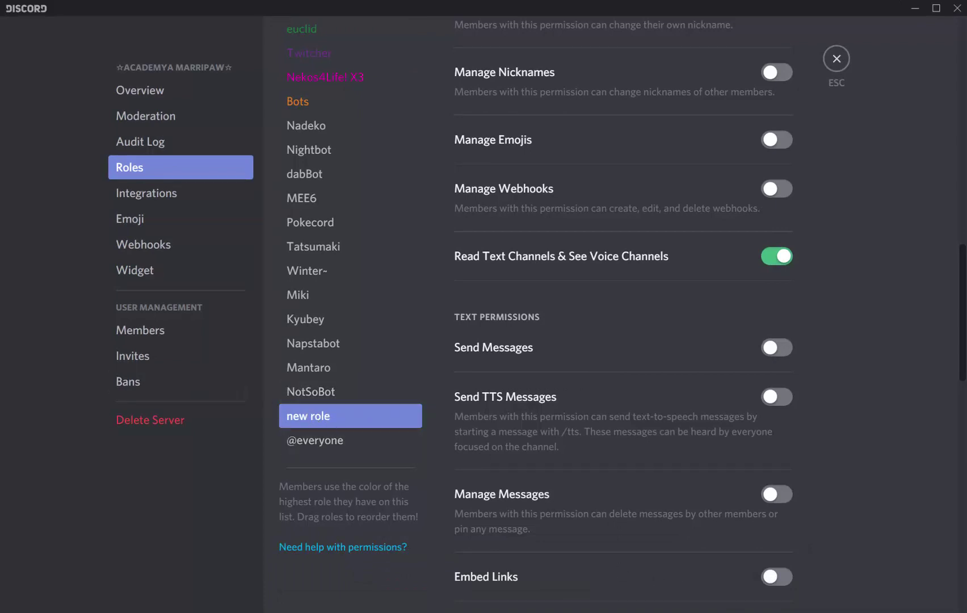
{"action": "scroll", "coordinate": [652, 247], "scroll_direction": "down", "scroll_amount": 1}
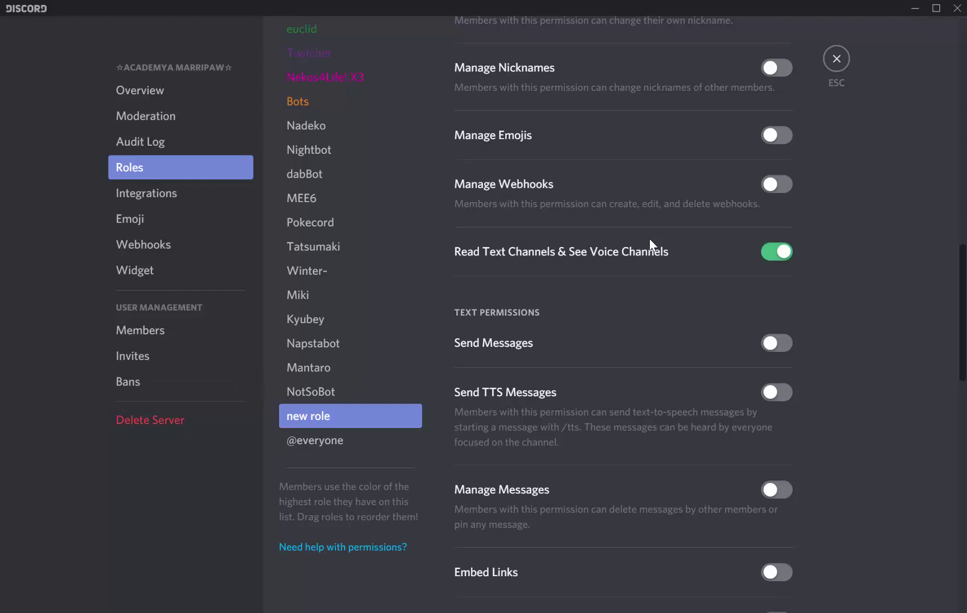
{"action": "scroll", "coordinate": [650, 239], "scroll_direction": "down", "scroll_amount": 15}
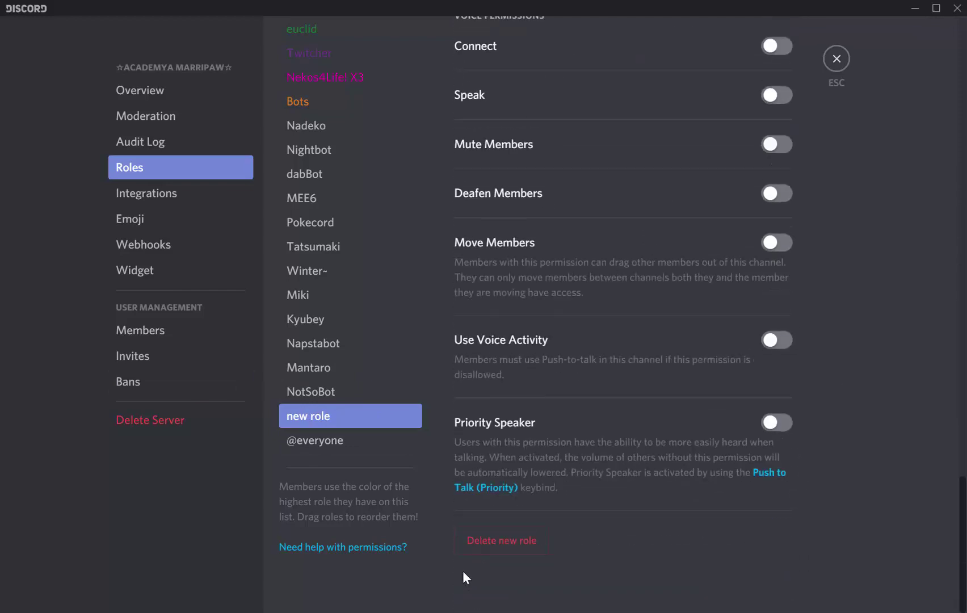
{"action": "left_click", "coordinate": [501, 547]}
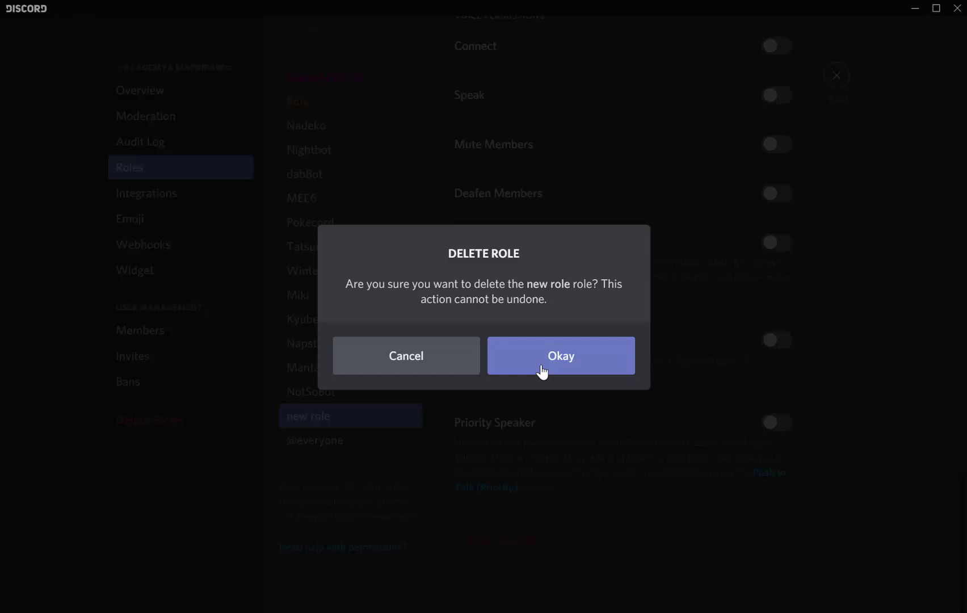
{"action": "left_click", "coordinate": [542, 372]}
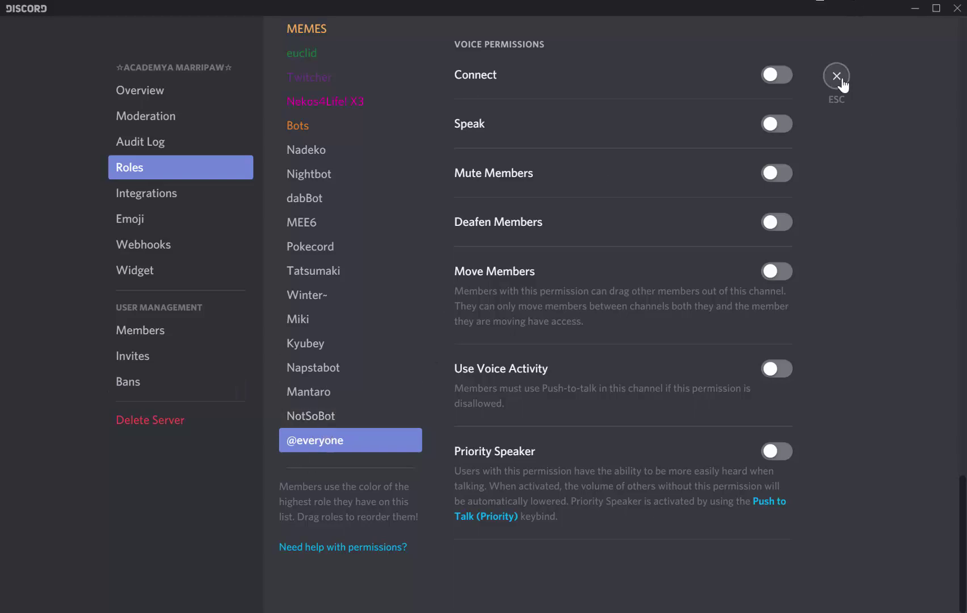
{"action": "key", "text": "Escape"}
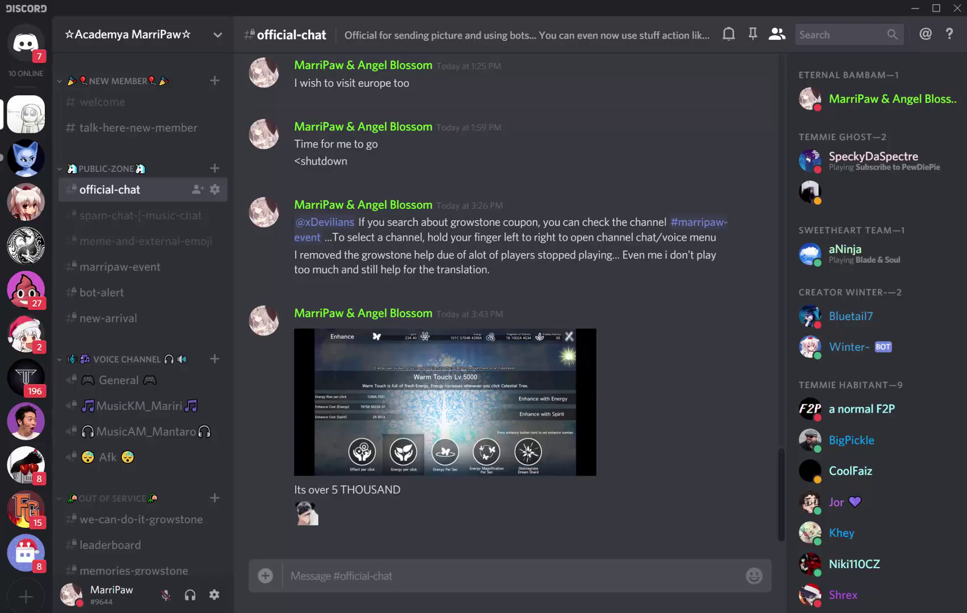
Switch to the browser, review the role settings and the general, text and voice permissions on the Discord Wiki's Roles page, and return to Discord
{"action": "key", "text": "alt+Tab"}
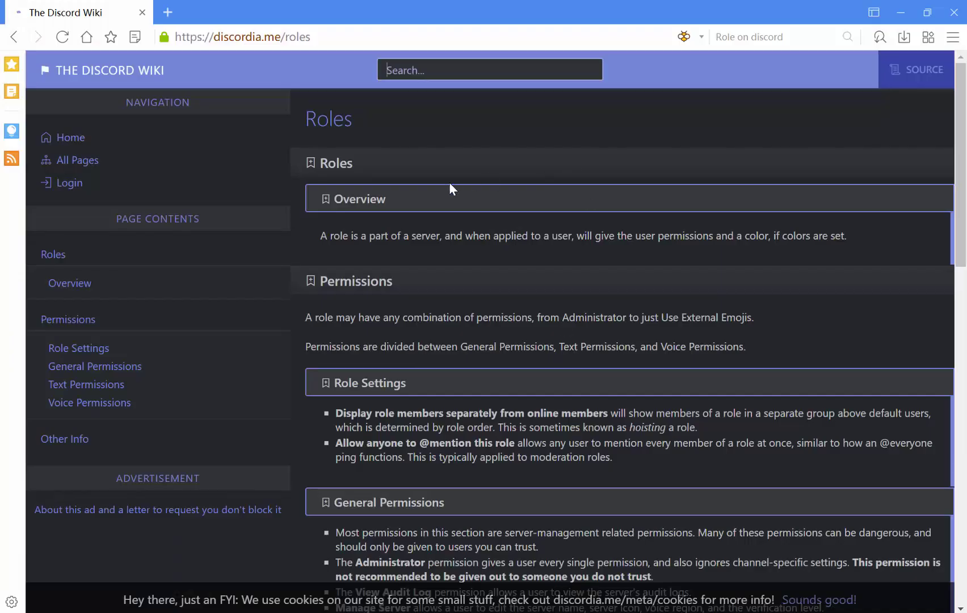
{"action": "scroll", "coordinate": [472, 227], "scroll_direction": "down", "scroll_amount": 3}
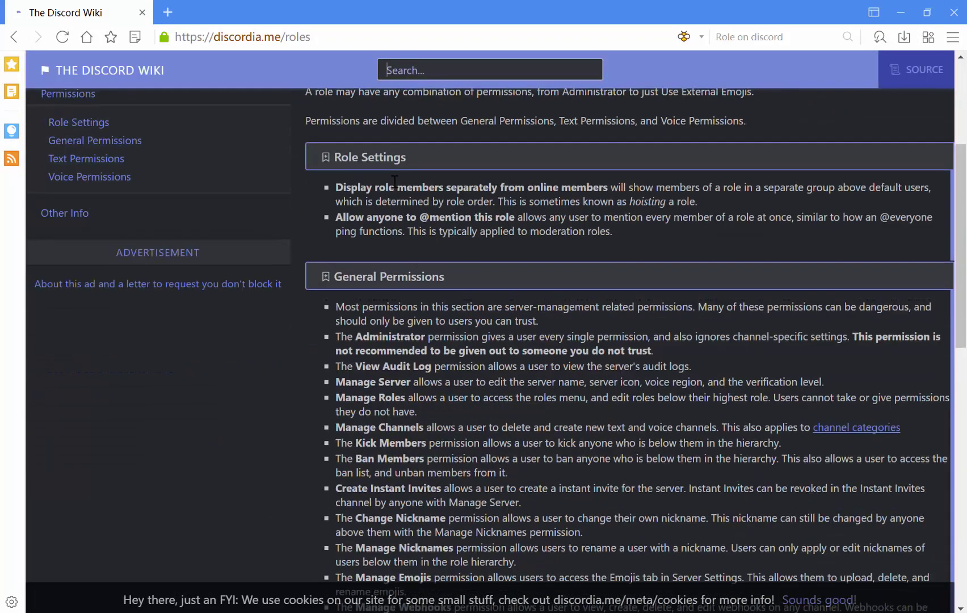
{"action": "scroll", "coordinate": [472, 202], "scroll_direction": "up", "scroll_amount": 2}
{"action": "scroll", "coordinate": [604, 215], "scroll_direction": "down", "scroll_amount": 3}
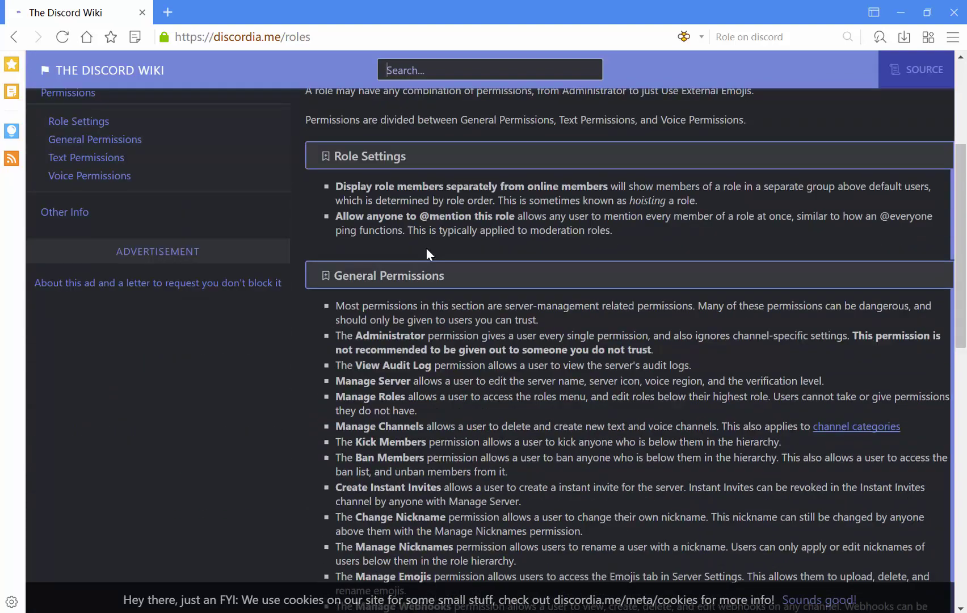
{"action": "scroll", "coordinate": [427, 282], "scroll_direction": "down", "scroll_amount": 5}
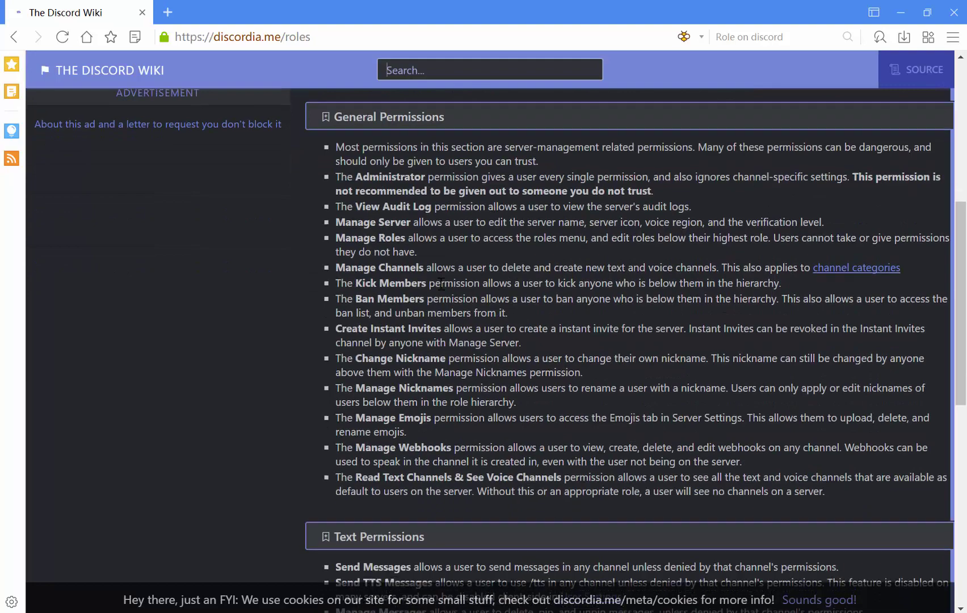
{"action": "scroll", "coordinate": [357, 410], "scroll_direction": "down", "scroll_amount": 6}
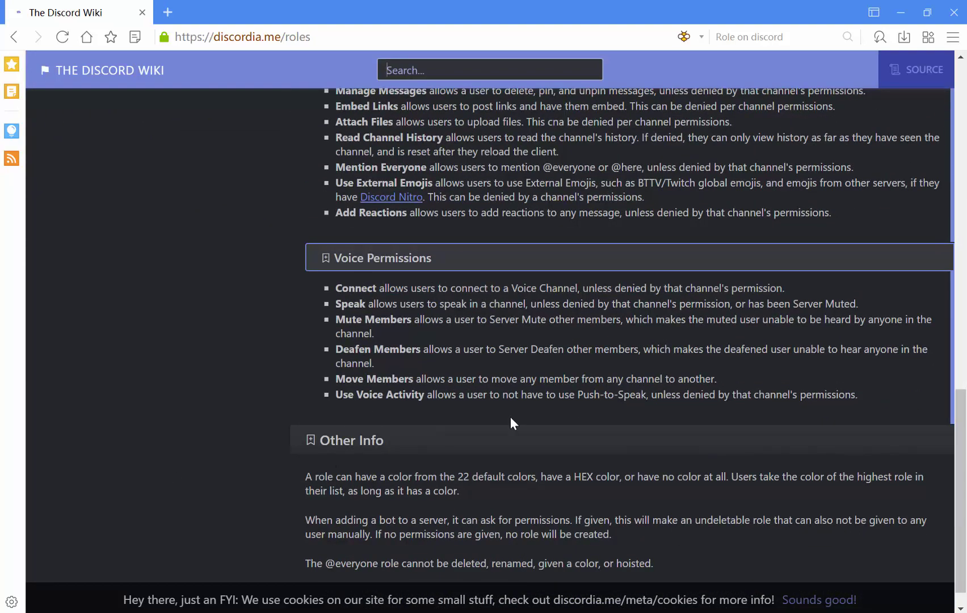
{"action": "scroll", "coordinate": [515, 415], "scroll_direction": "up", "scroll_amount": 5}
{"action": "scroll", "coordinate": [503, 373], "scroll_direction": "up", "scroll_amount": 15}
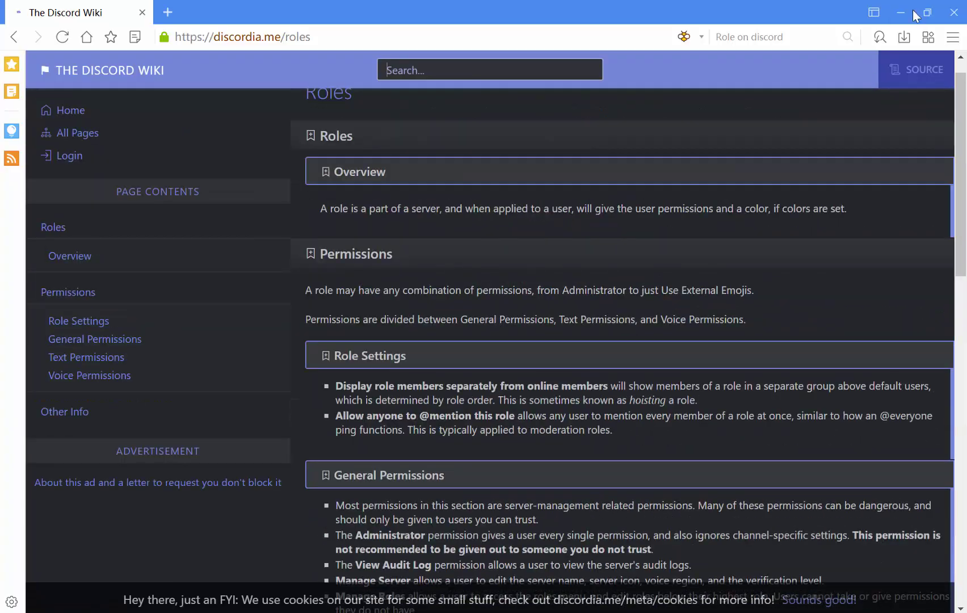
{"action": "left_click", "coordinate": [900, 12]}
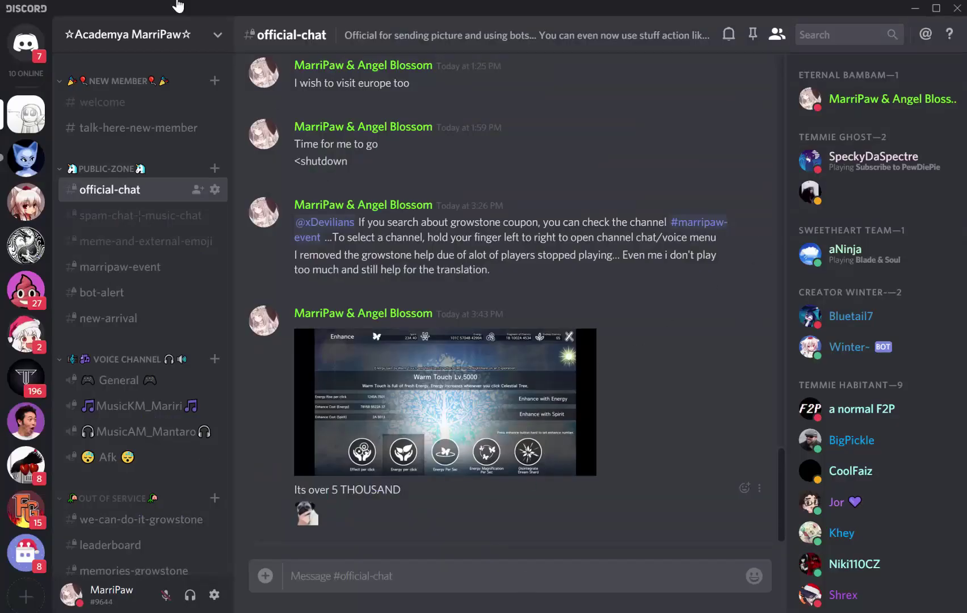